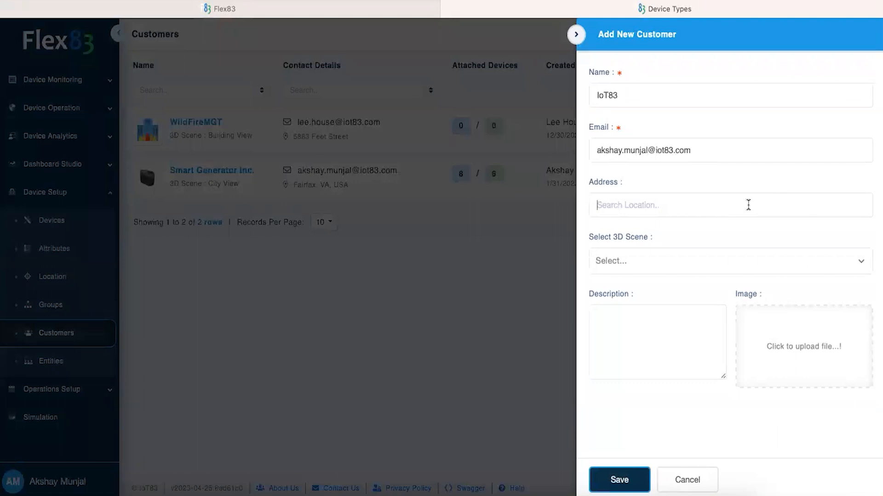
Step: Check the available 3D scenes for the new customer IoT83 and save the customer record
click(696, 265)
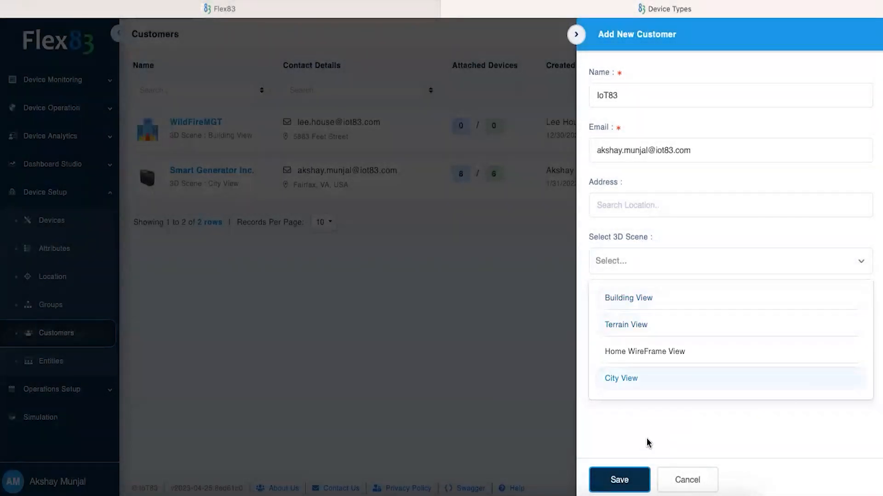
click(647, 442)
click(628, 479)
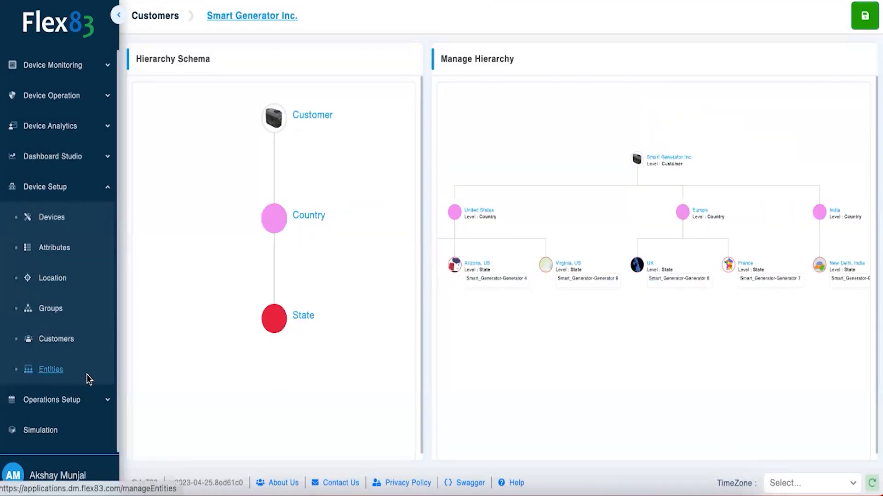
Step: Create a geographical entity named Country with the teal node color
click(89, 375)
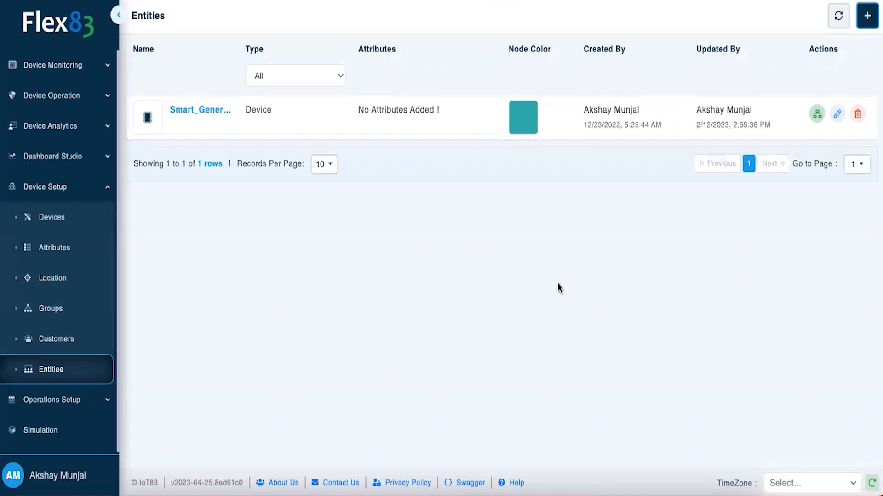
click(861, 24)
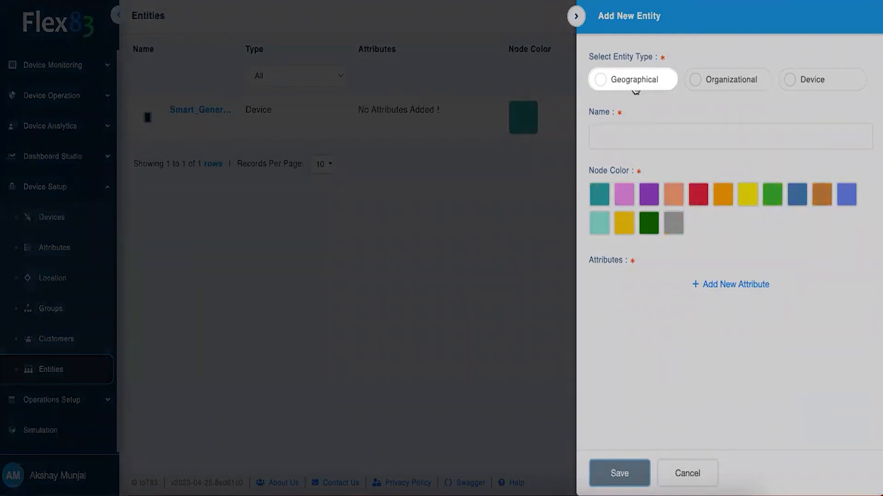
click(635, 90)
click(632, 138)
text(Country)
click(599, 193)
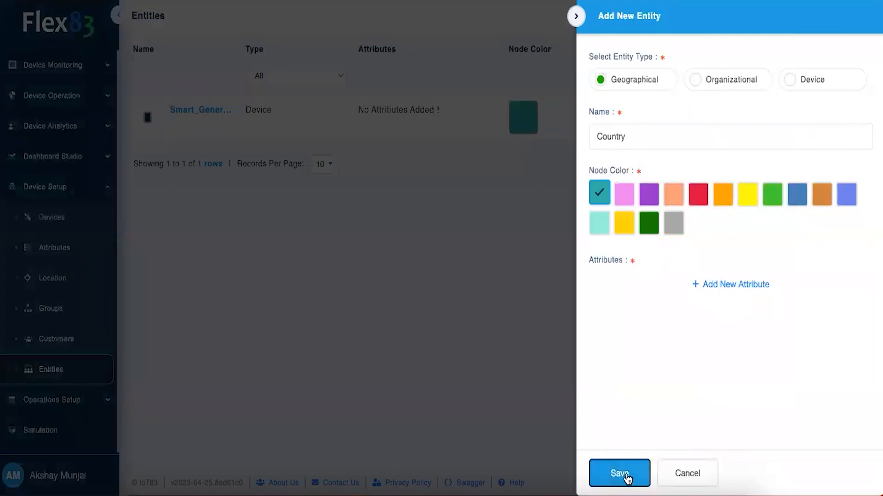
click(626, 476)
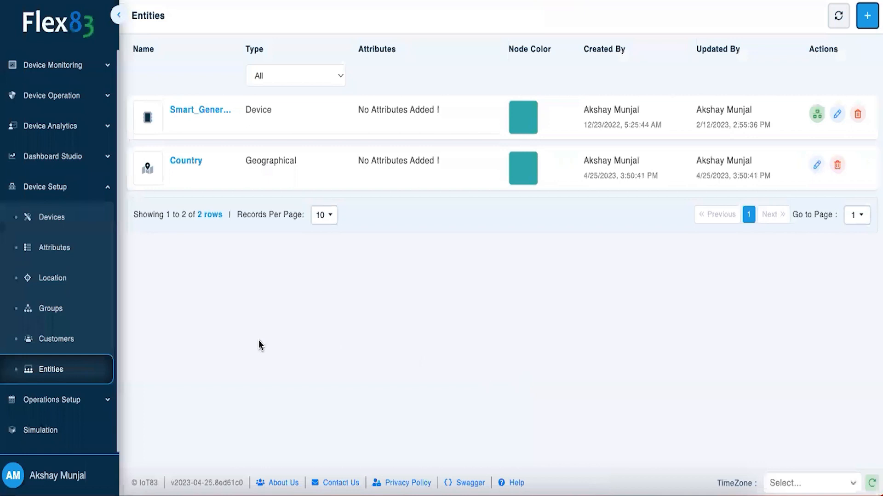
Step: Open the geographical hierarchy of customer IoT83 and set Country as the child entity of Customer in the schema
click(88, 339)
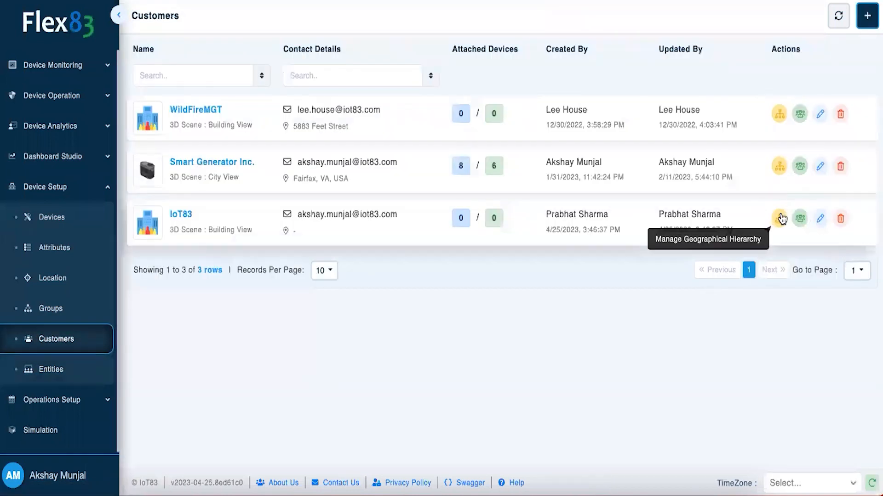
click(780, 218)
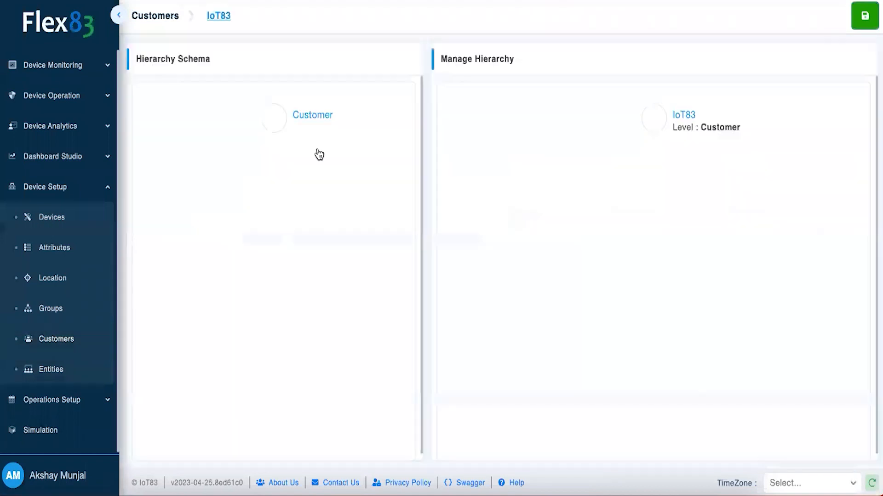
click(298, 115)
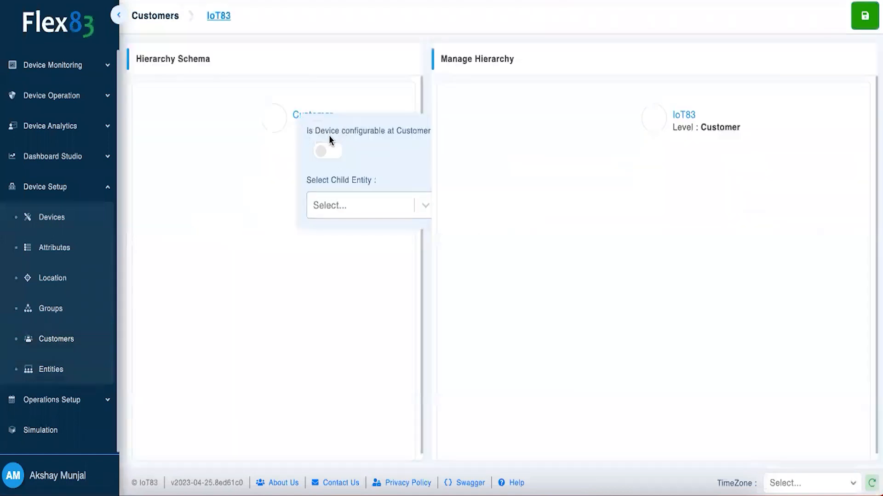
click(366, 194)
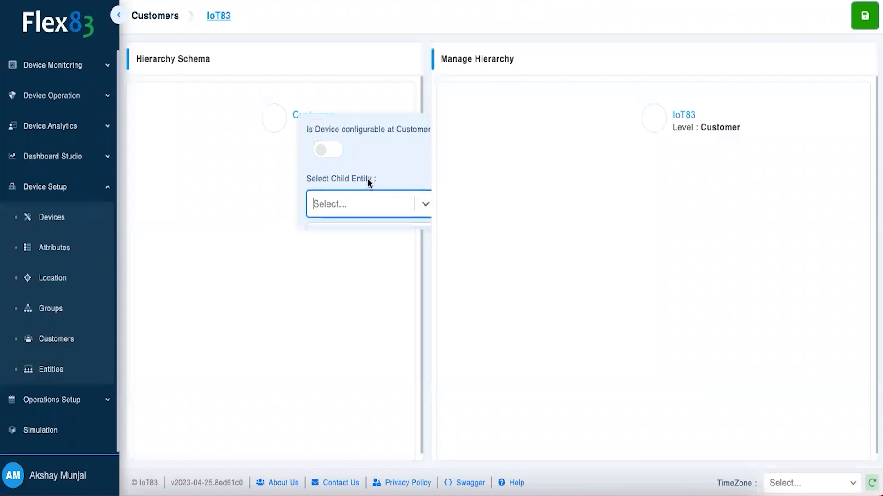
click(361, 214)
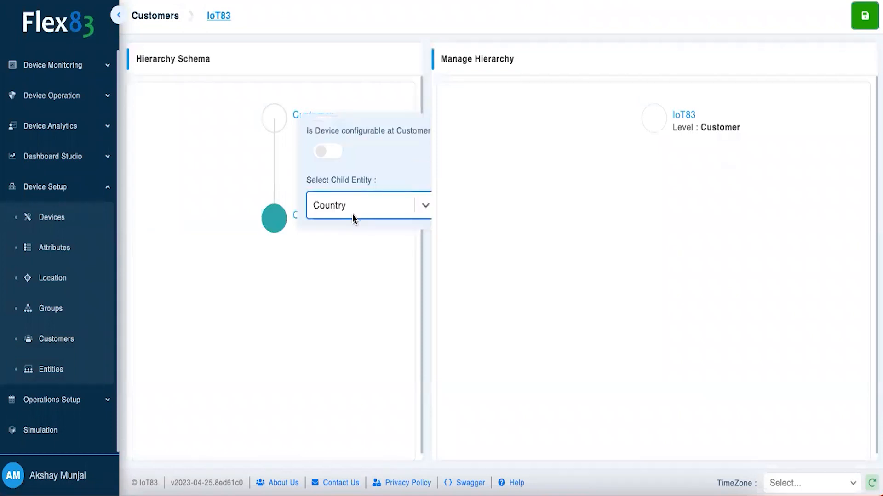
click(300, 260)
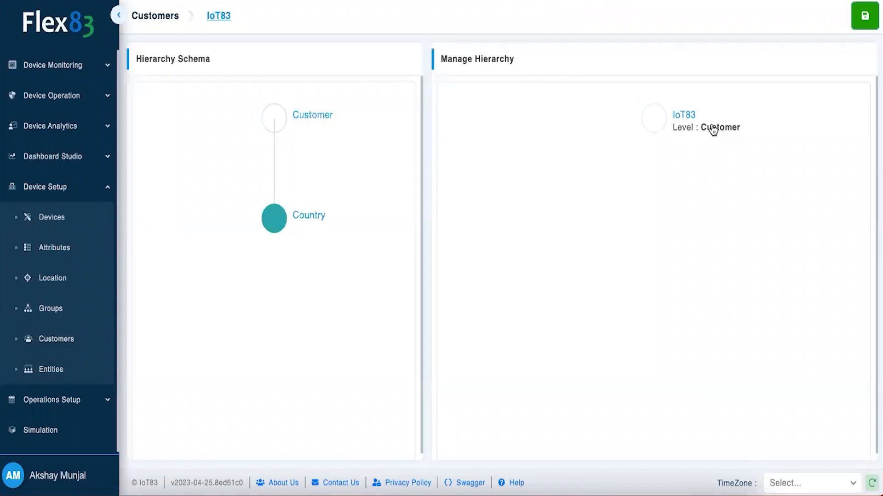
Step: Add United States and India as countries under the IoT83 node in the managed hierarchy
click(655, 122)
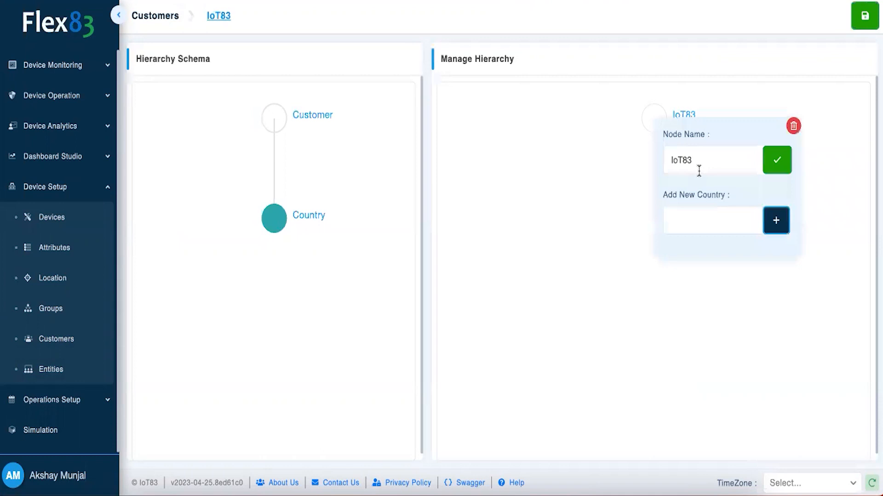
click(701, 220)
text(United States)
click(776, 220)
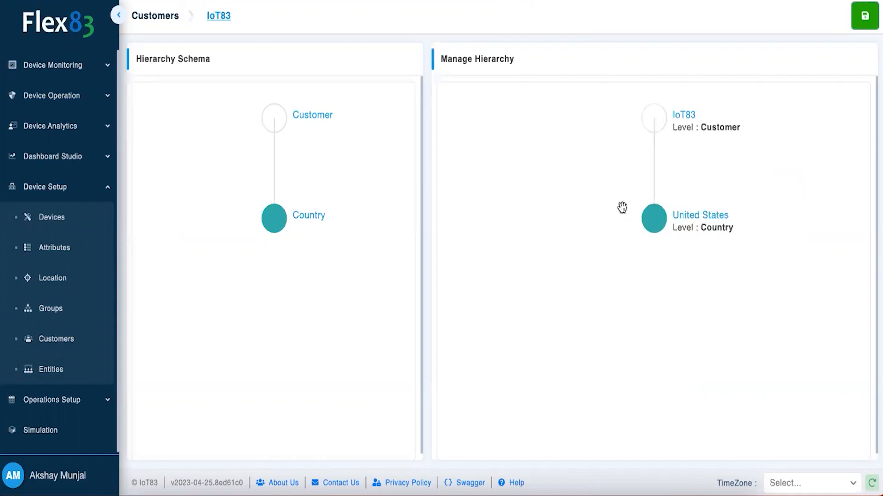
right_click(670, 129)
click(634, 230)
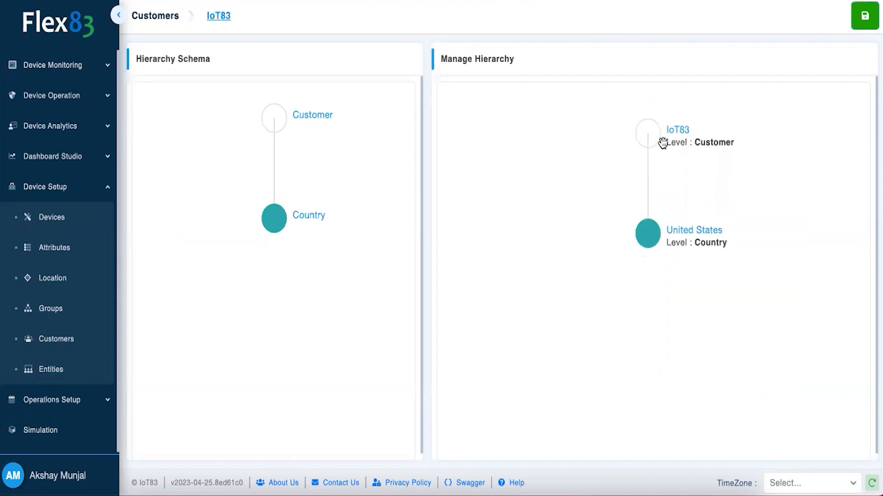
click(656, 133)
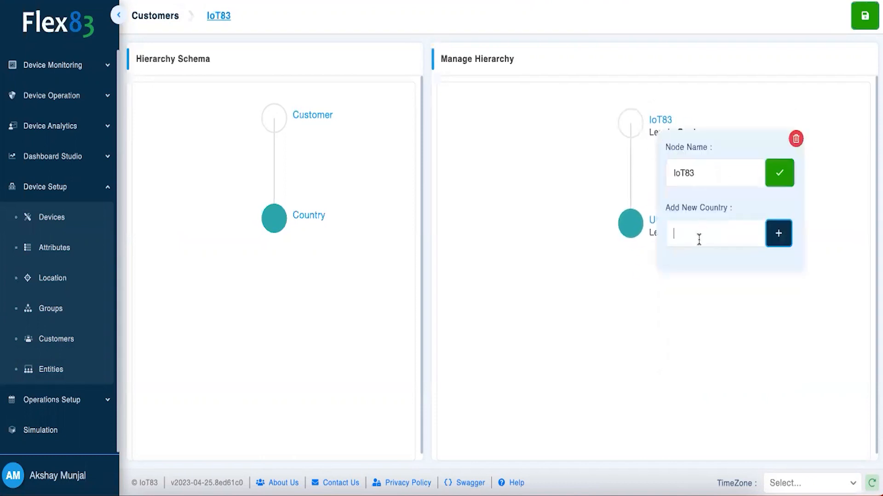
text(India)
click(778, 233)
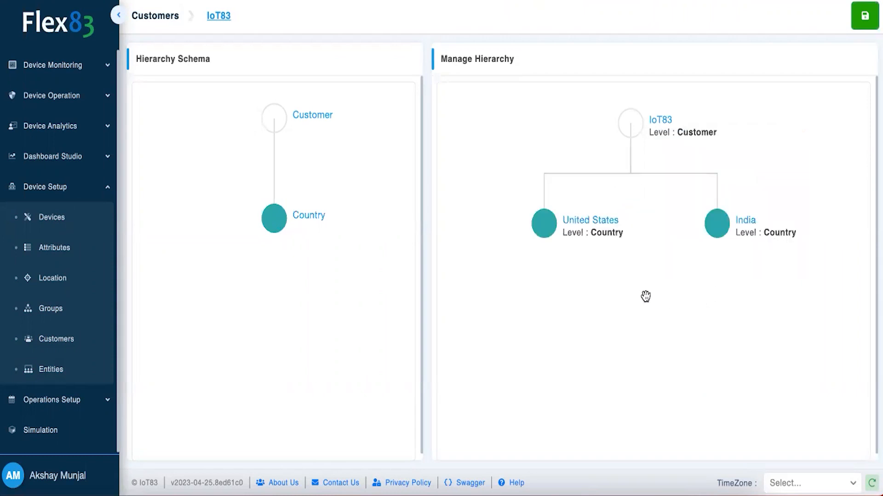
Step: Create a second geographical entity named State with the purple node color
click(85, 370)
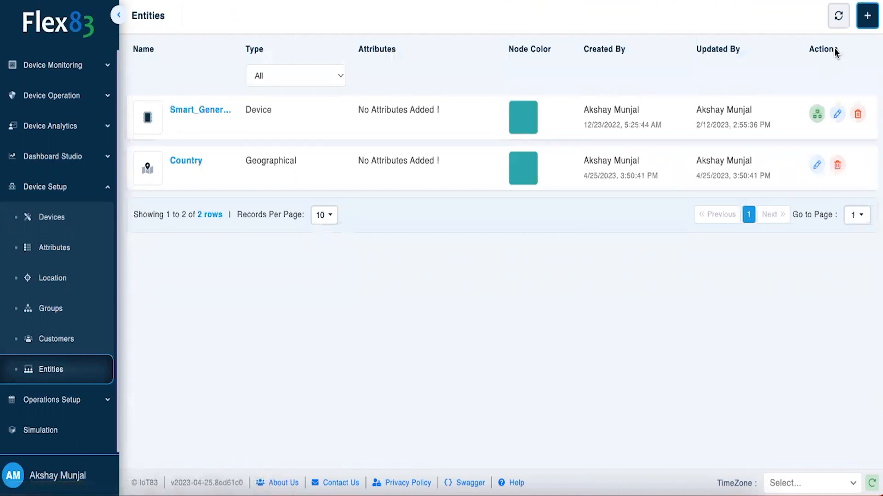
click(868, 17)
click(636, 81)
click(653, 132)
text(State)
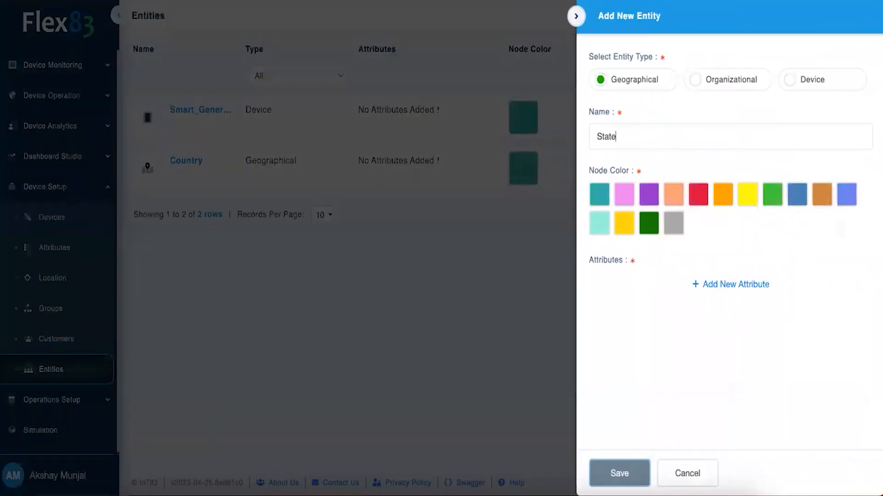
click(649, 195)
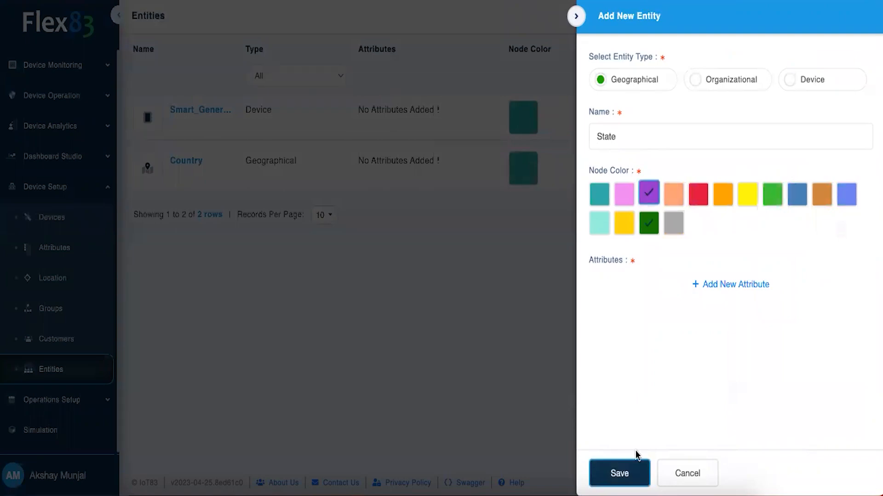
click(633, 480)
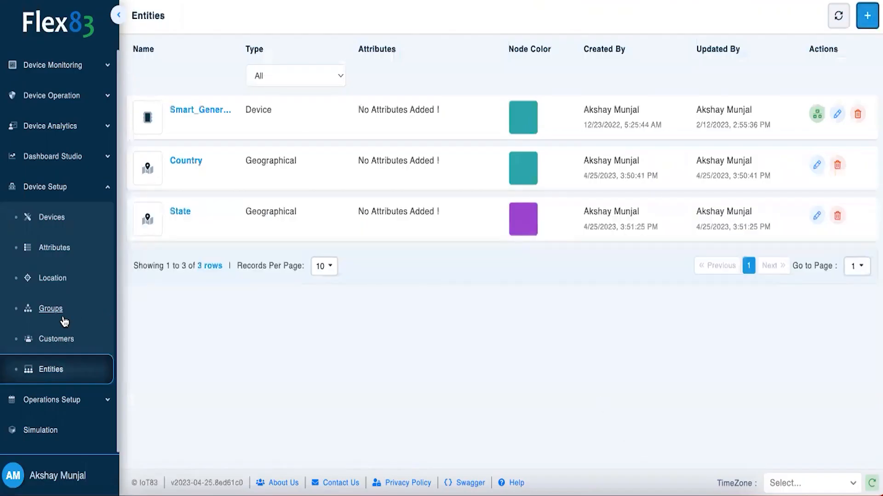
Step: Reopen IoT83's geographical hierarchy and choose Country as the child entity of the Customer level
click(69, 342)
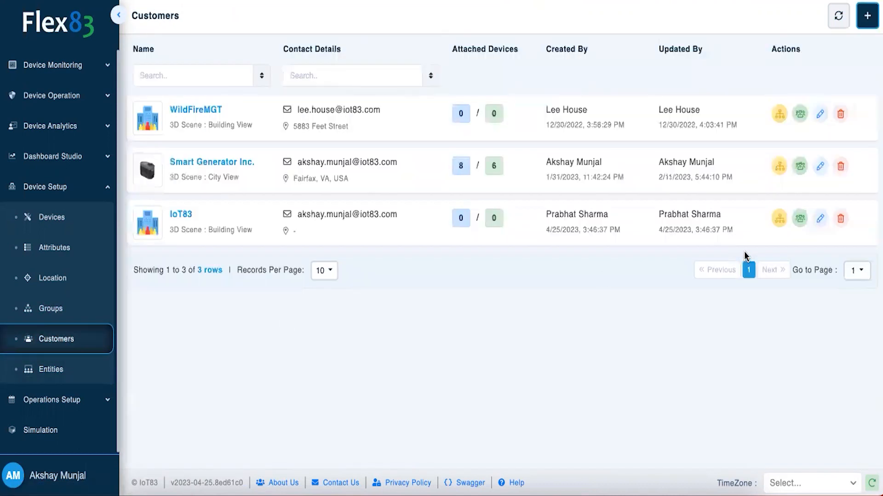
click(777, 222)
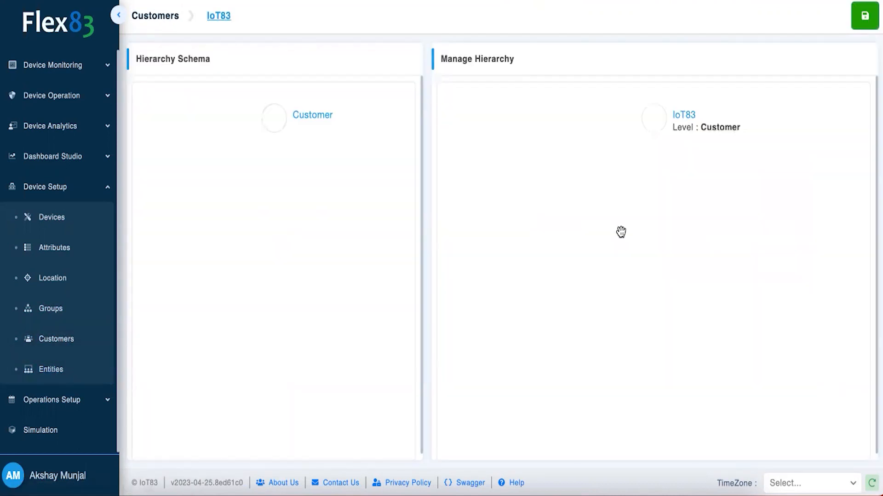
click(295, 125)
click(307, 205)
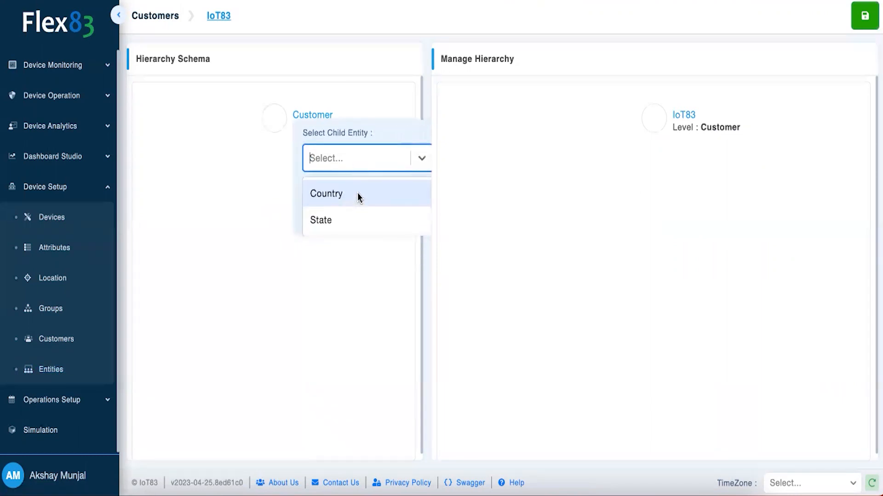
click(359, 197)
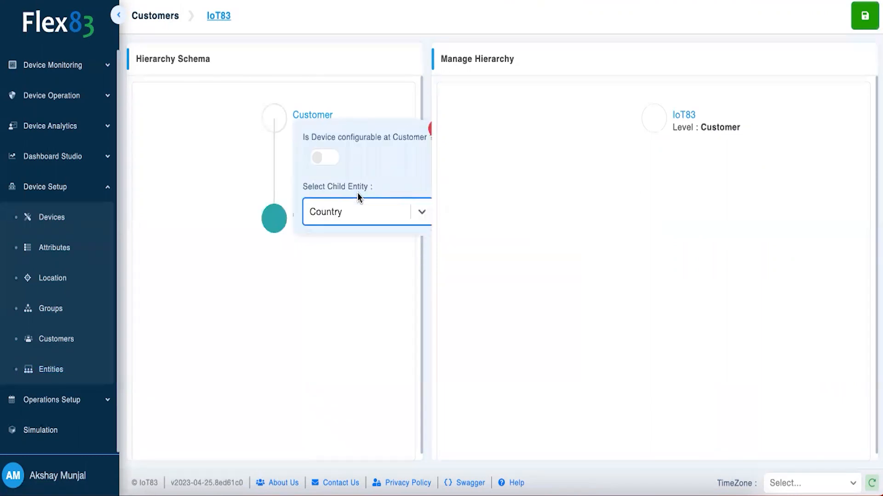
Step: Add the countries United States and India under the IoT83 customer node
click(684, 115)
click(735, 220)
text(United States)
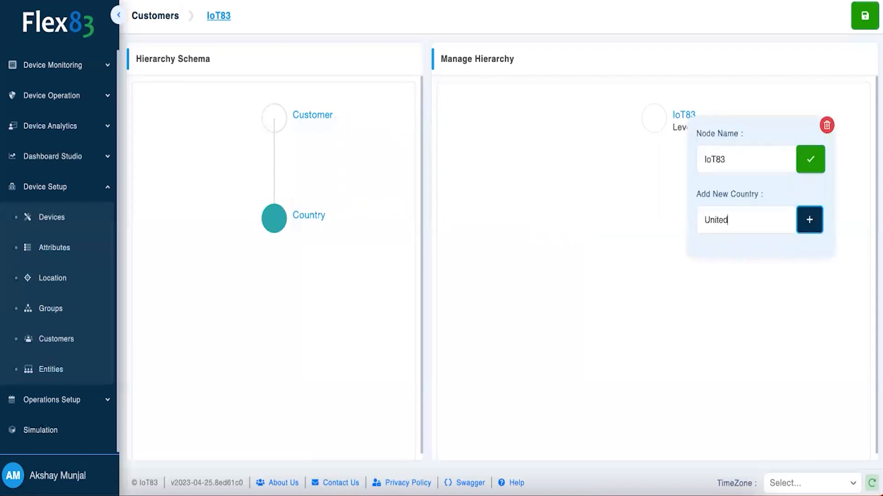
key(Return)
text(India)
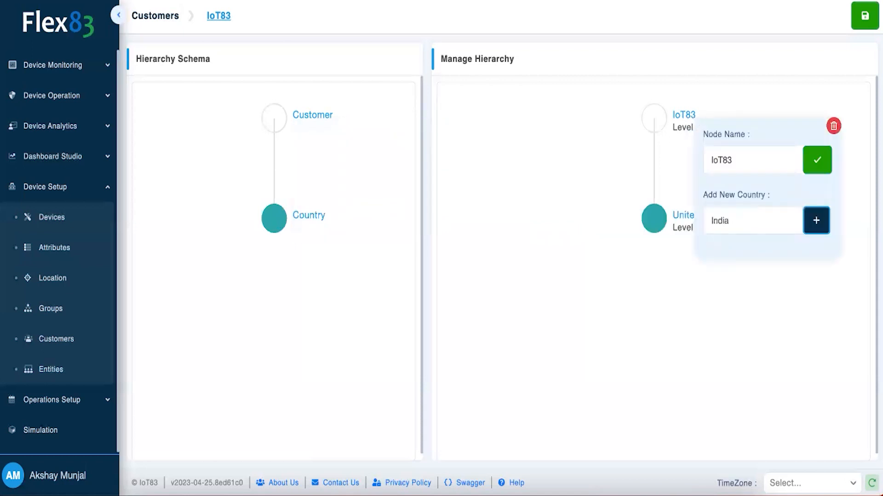
click(809, 219)
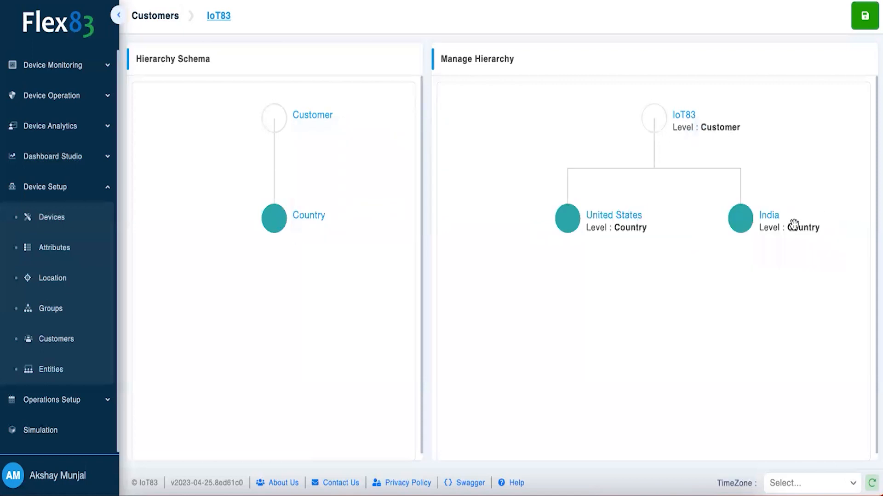
Step: Set State as the child entity of Country in the hierarchy schema and make devices configurable at the State level
click(300, 221)
click(342, 307)
click(345, 286)
click(278, 328)
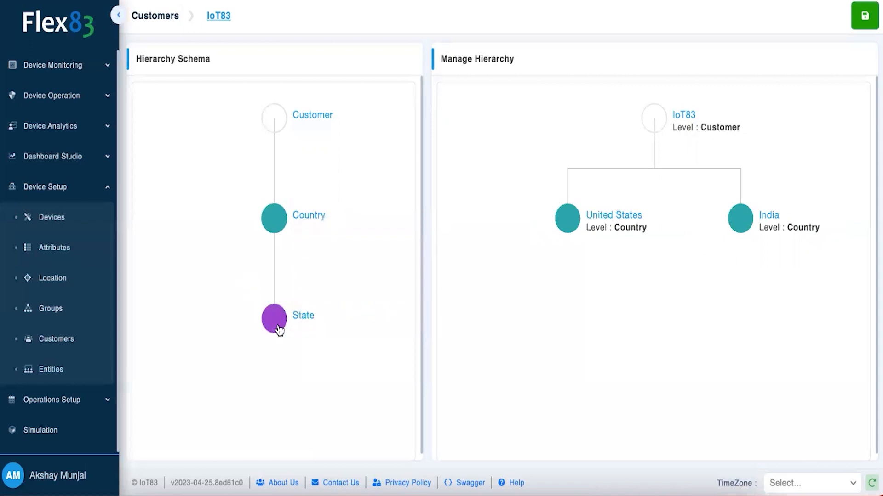
click(278, 328)
click(307, 363)
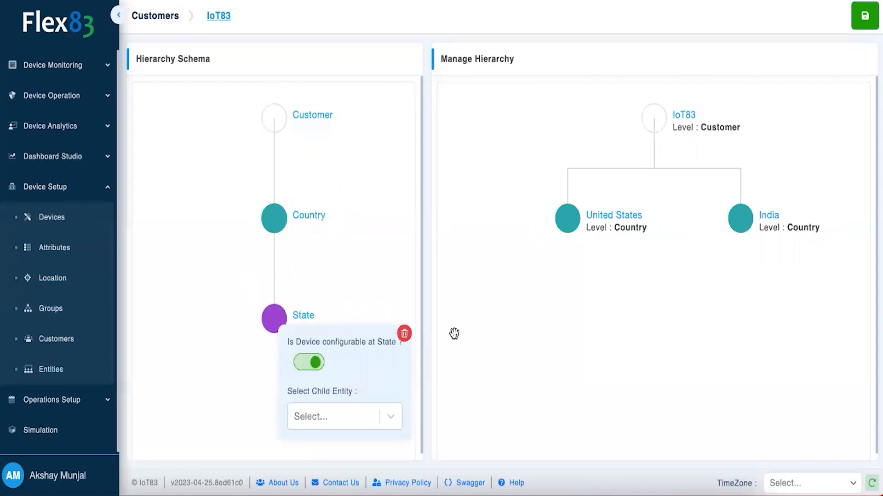
Step: Add the state Virginia under United States and the state Delhi under India
click(598, 217)
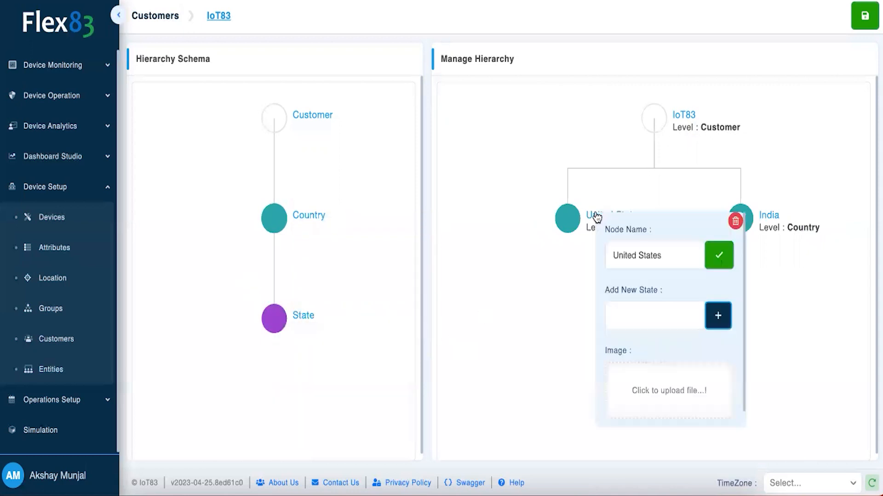
text(Virginia)
click(714, 316)
click(711, 220)
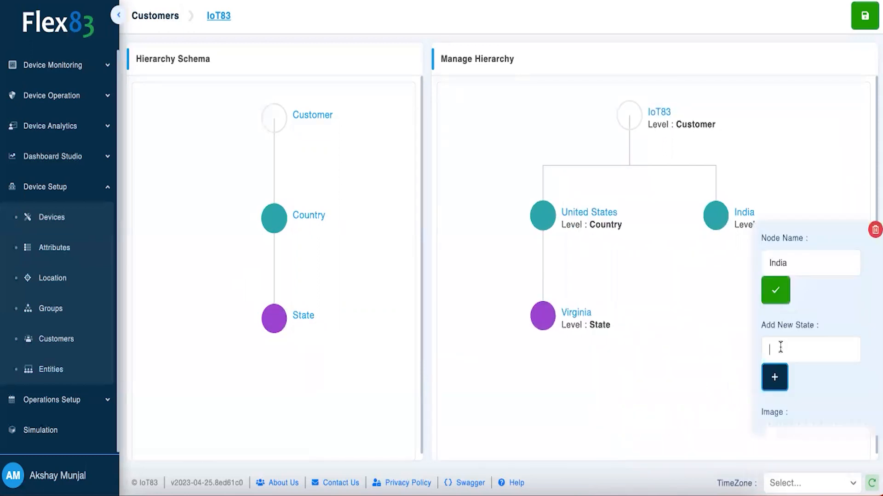
text(Delhi)
click(772, 376)
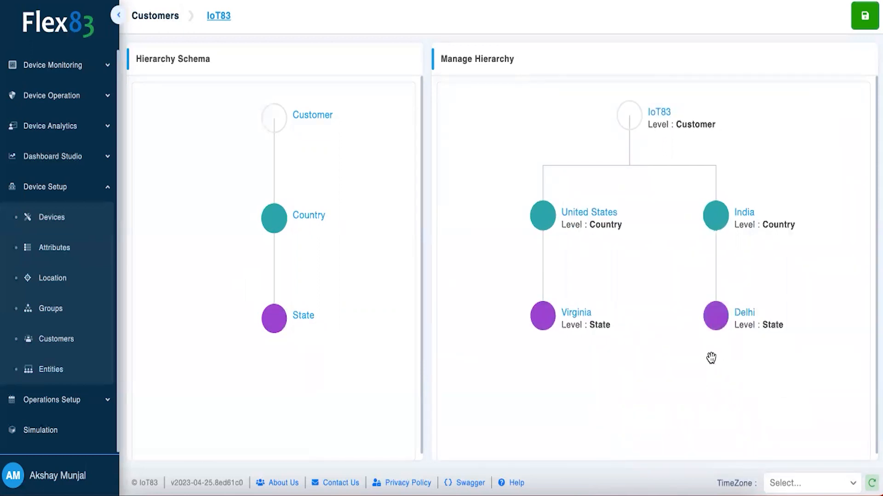
Step: Add the state California under the United States node in IoT83's geographical hierarchy
click(587, 220)
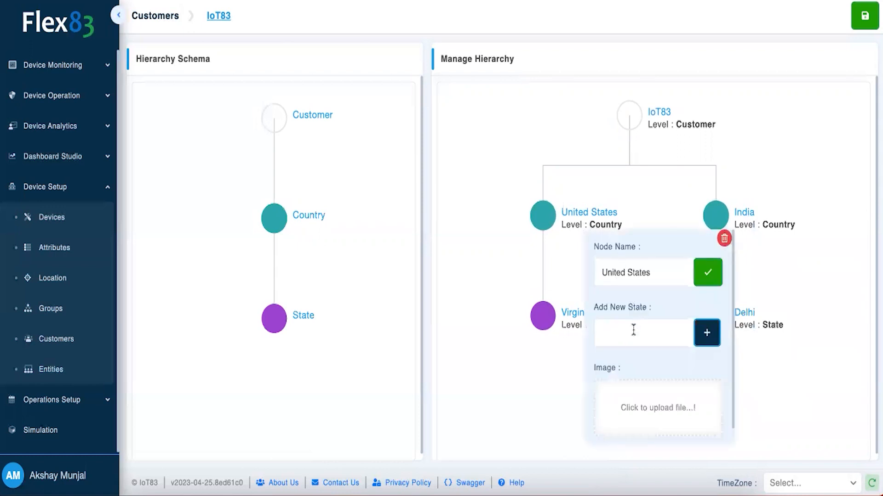
text(California)
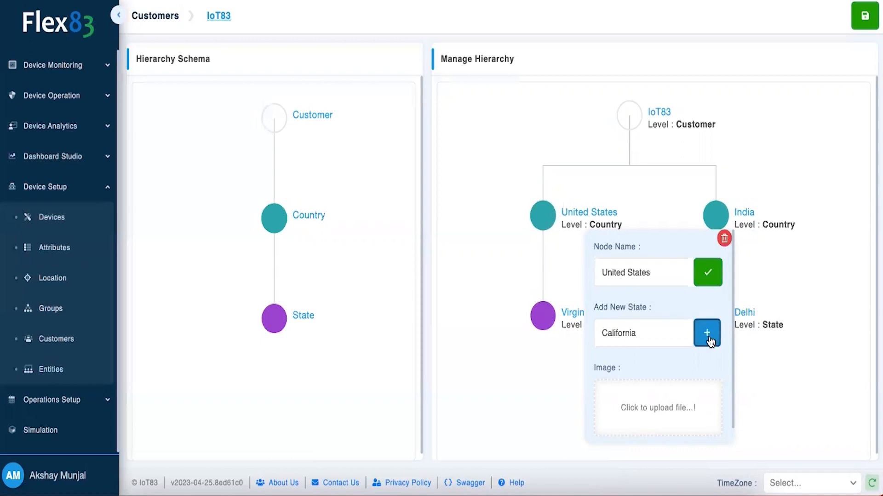
click(708, 340)
Step: Attach two Source_Connector generator devices to the California node and save the geographical hierarchy
click(625, 323)
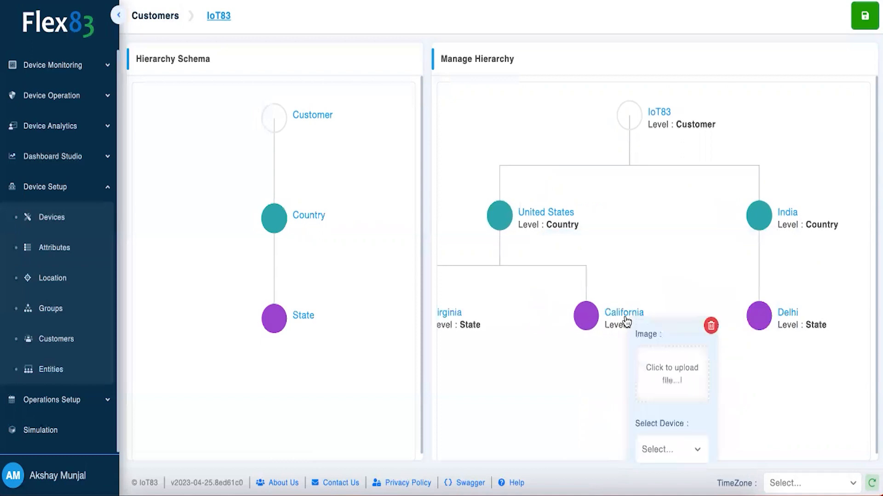
click(672, 452)
scroll(662, 379, down, 1)
scroll(662, 379, down, 2)
click(664, 381)
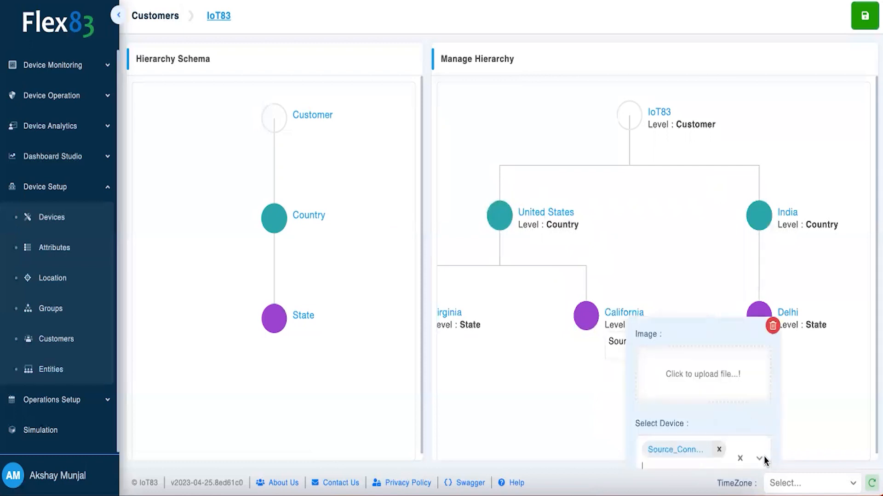
click(759, 459)
scroll(717, 406, down, 2)
click(706, 417)
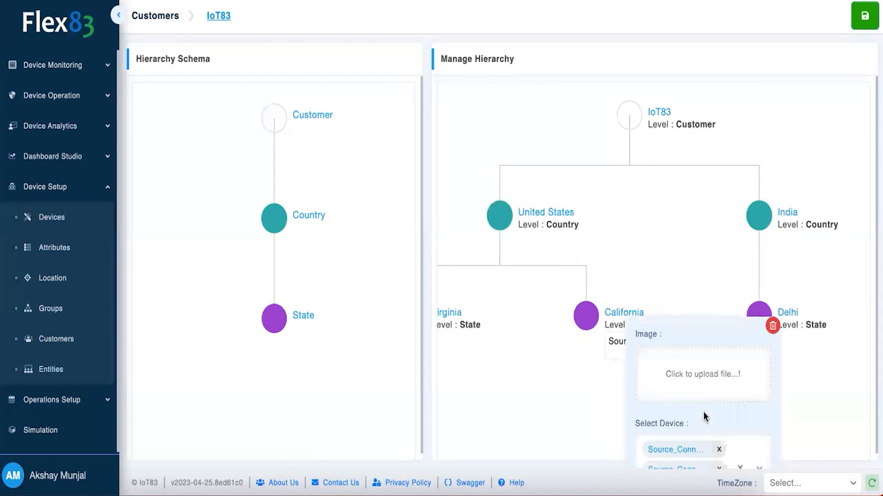
click(588, 392)
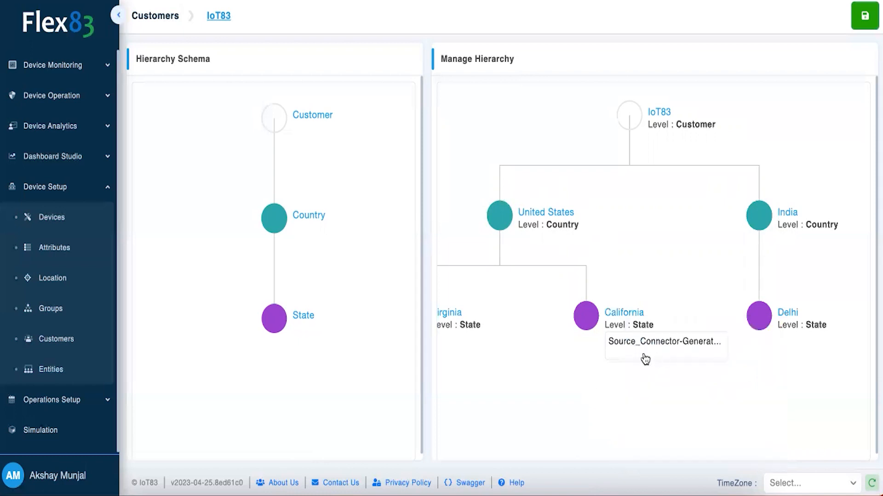
click(864, 16)
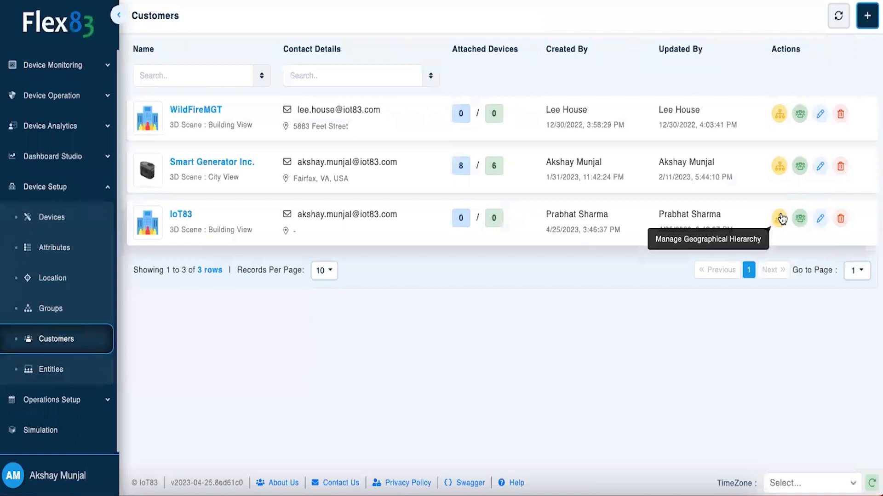
Step: Create an Organizational entity named Regional Office with a red node color
click(61, 370)
click(862, 17)
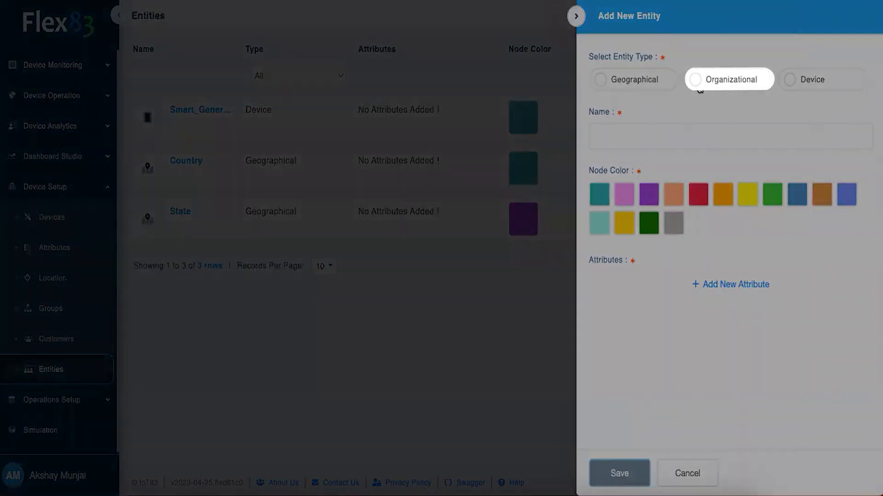
click(700, 87)
click(682, 137)
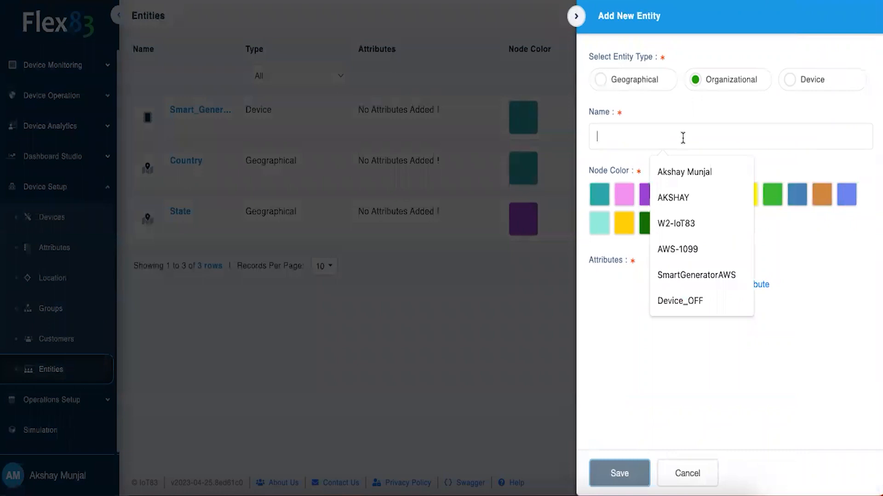
text(Regional Office)
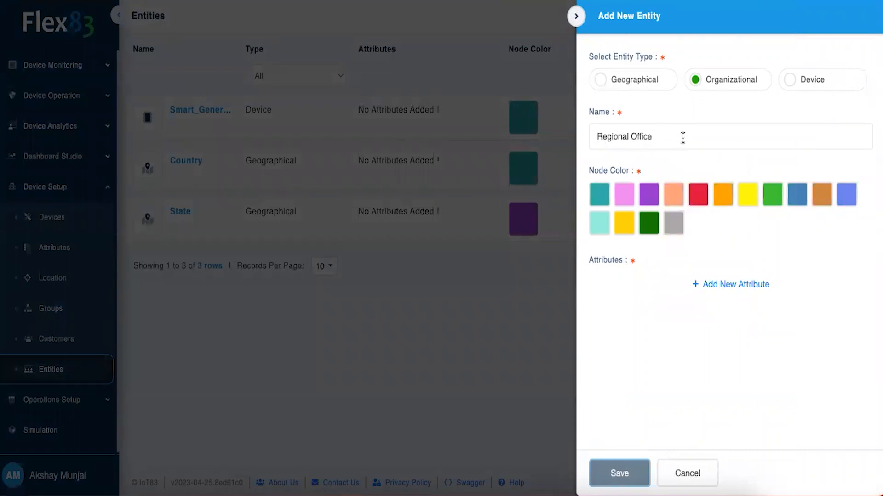
click(698, 193)
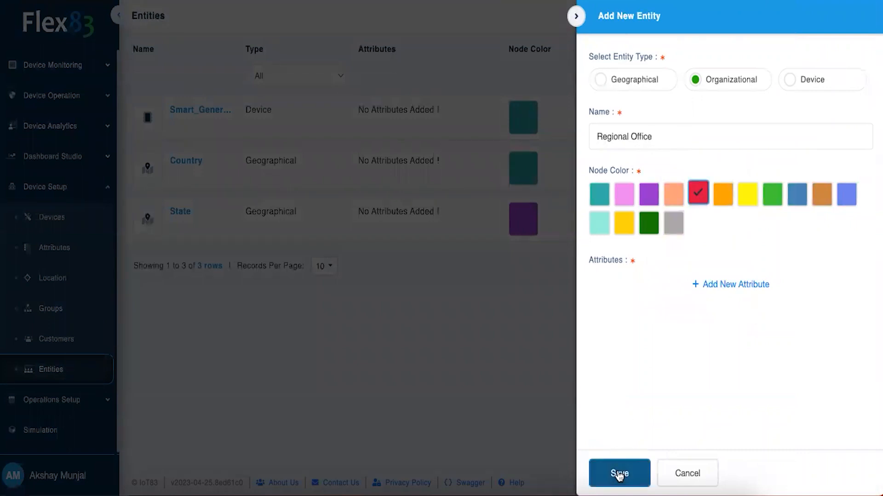
click(617, 471)
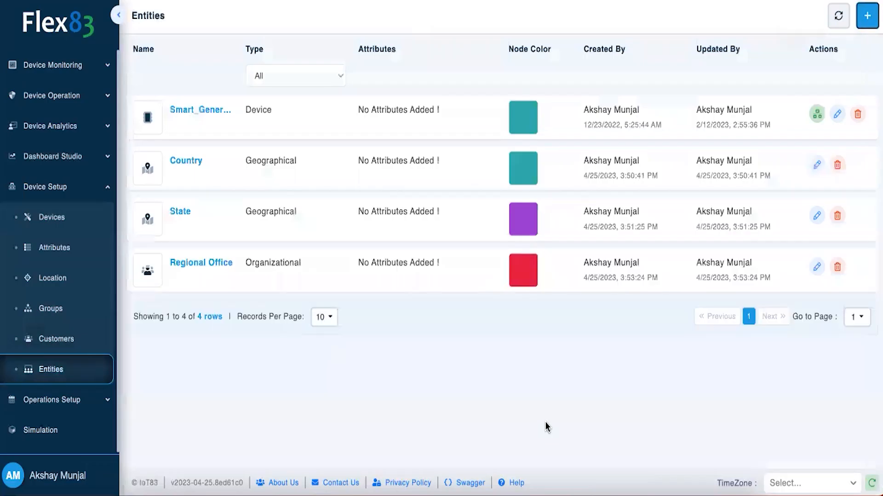
Step: Create an Organizational entity named Sectional Office with a golden-yellow node color
click(866, 18)
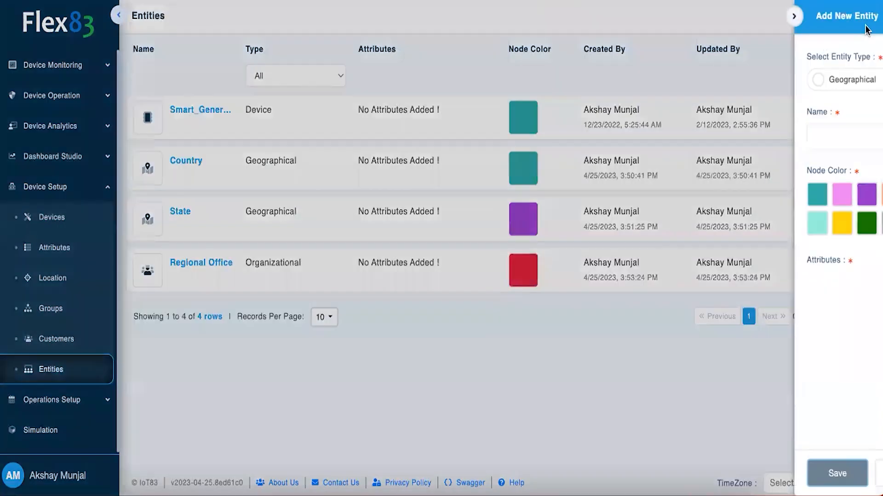
click(712, 82)
click(687, 136)
text(Sectional Office)
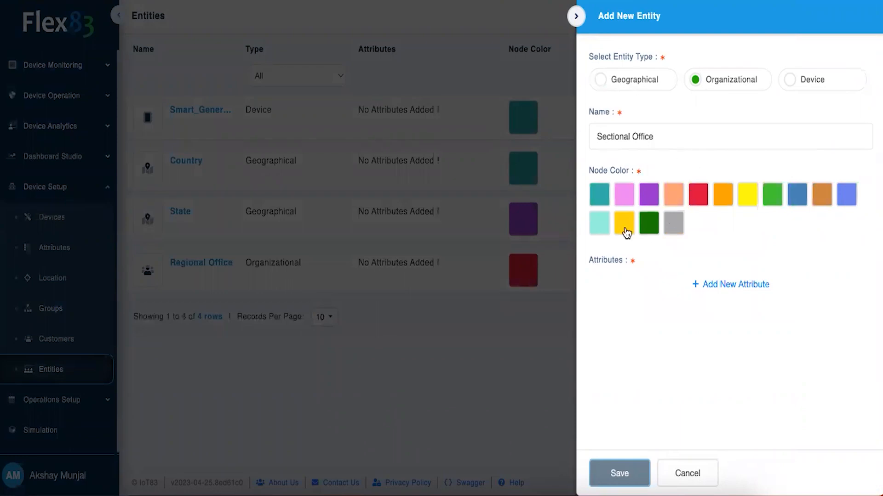
click(625, 223)
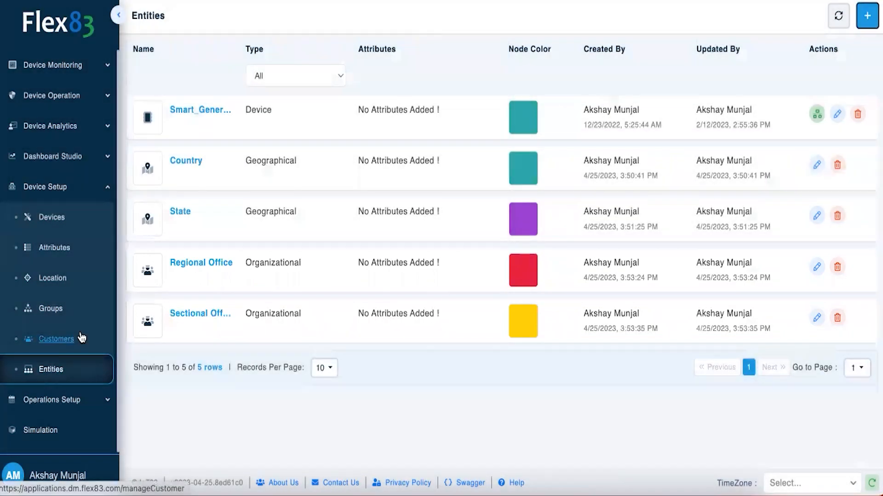
Step: Open the organizational hierarchy of customer IoT83 and choose Regional Office as the child entity of the Customer level
click(54, 339)
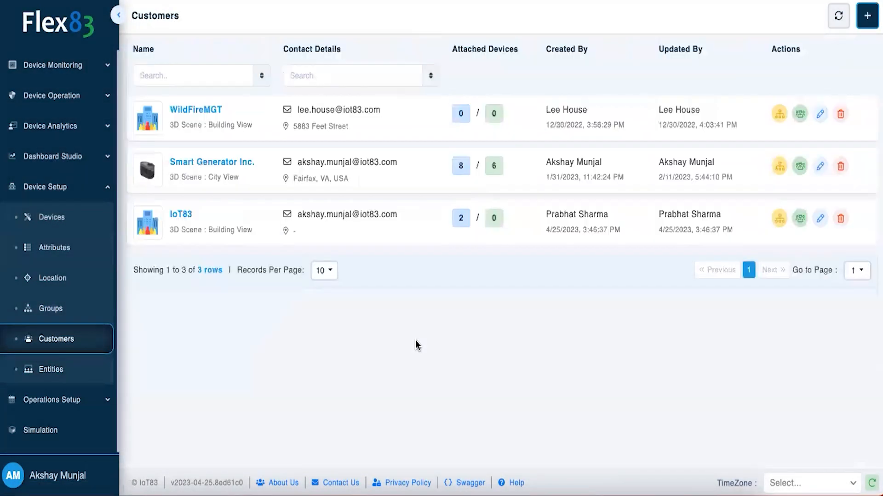
click(800, 218)
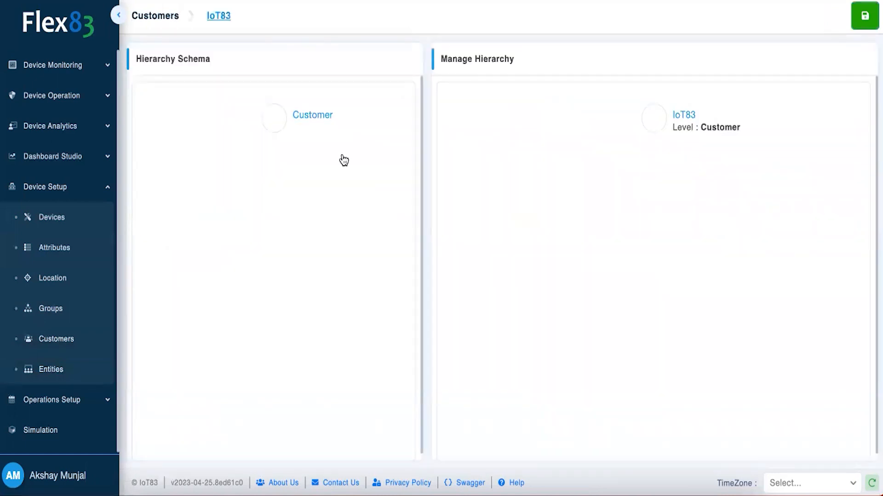
click(302, 123)
click(346, 201)
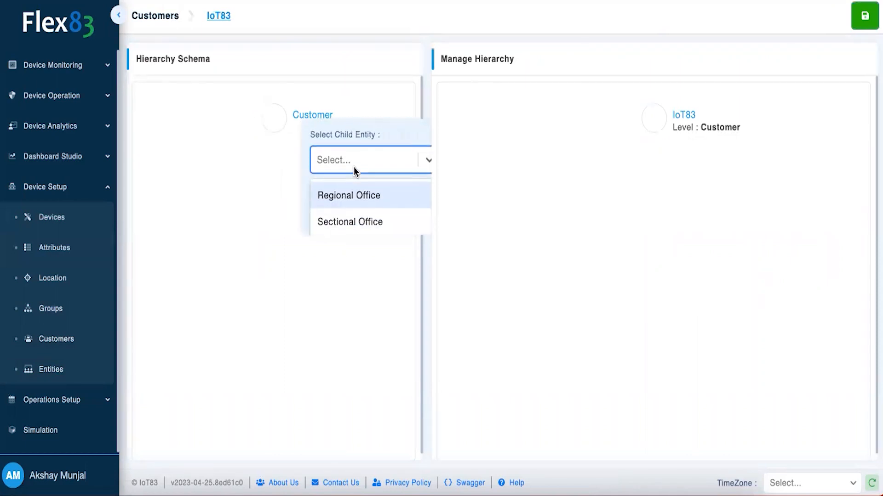
click(368, 202)
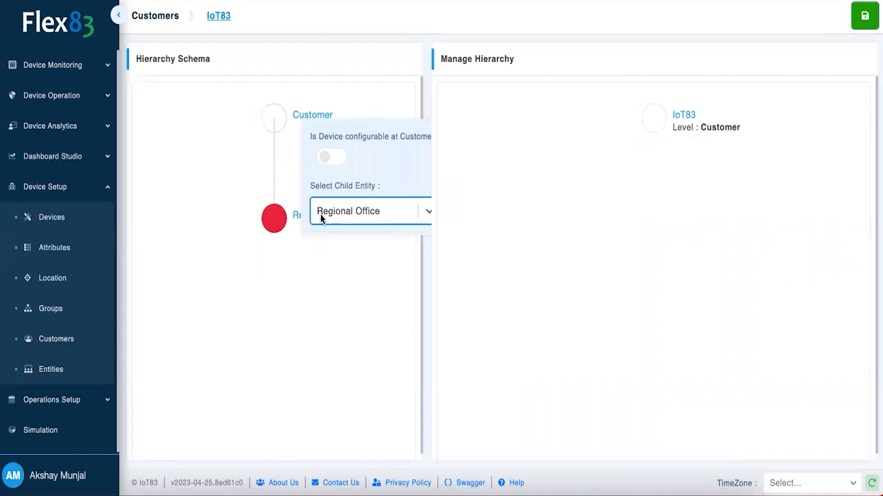
click(317, 246)
Step: Set Sectional Office as the child entity of Regional Office and make devices configurable at the Regional Office level
click(306, 233)
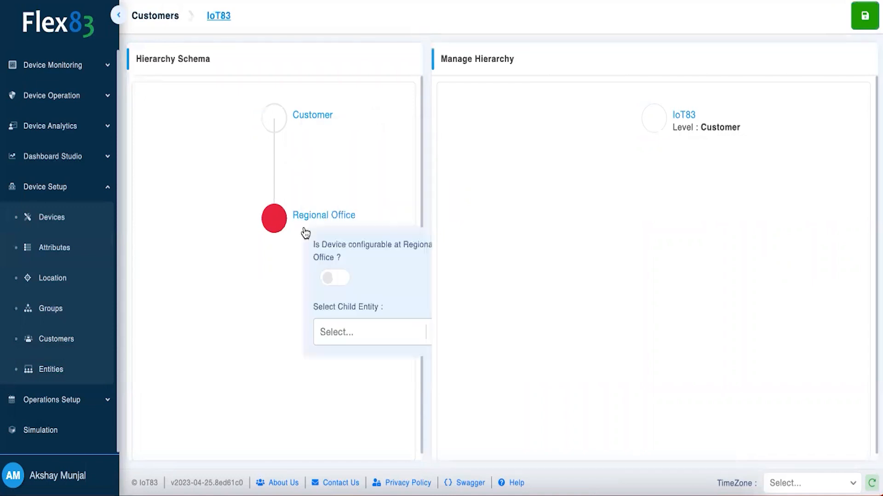
click(349, 334)
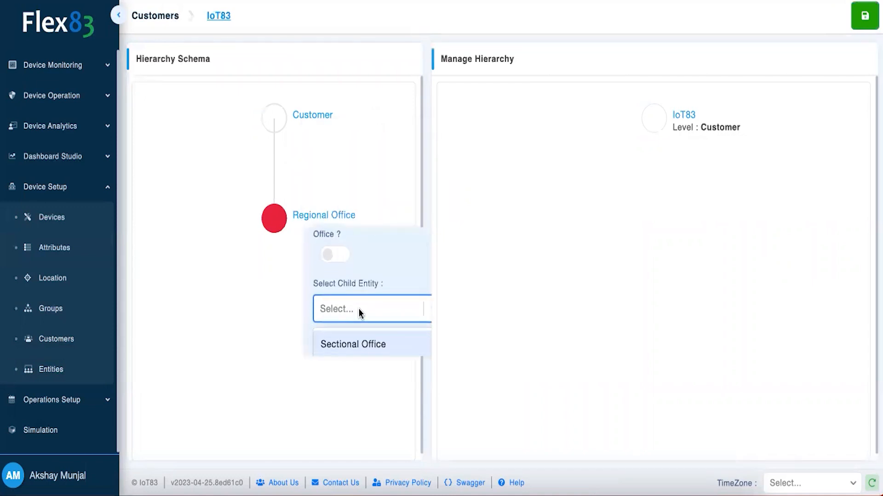
click(364, 341)
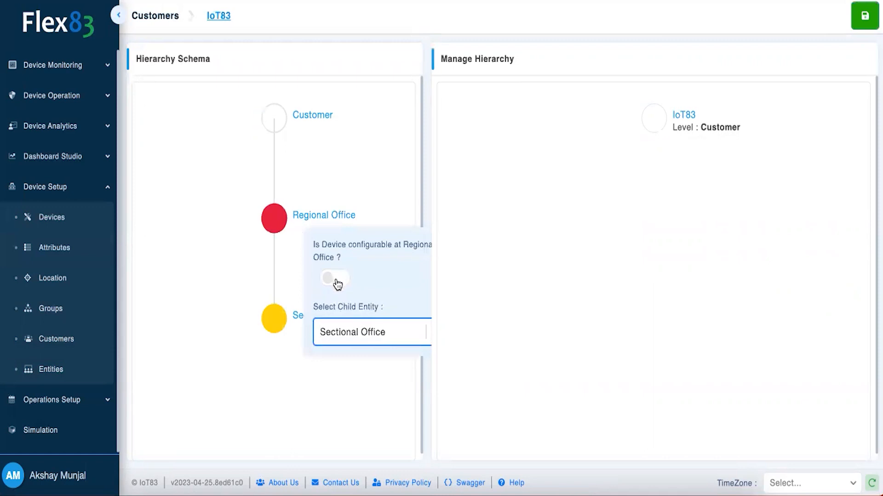
click(317, 219)
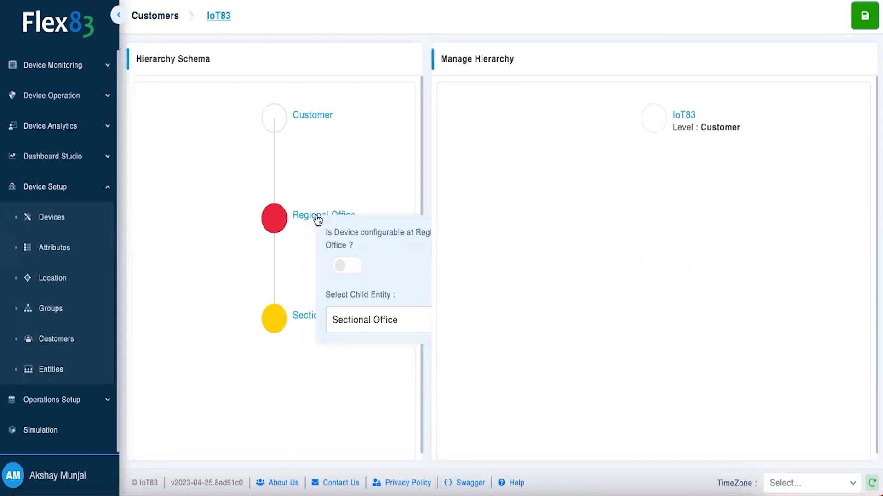
click(349, 271)
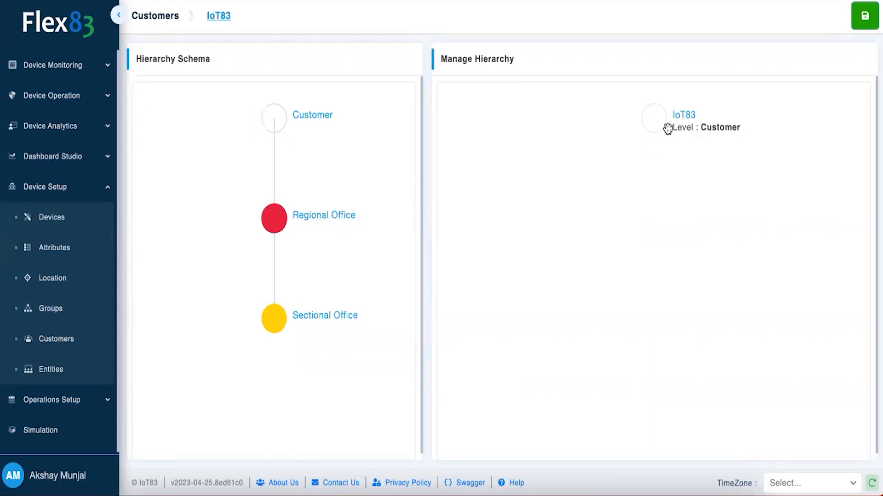
Step: Add the regional offices Fairfax and Milpitas under the IoT83 customer node
click(669, 128)
text(Fairfax)
click(777, 224)
click(651, 123)
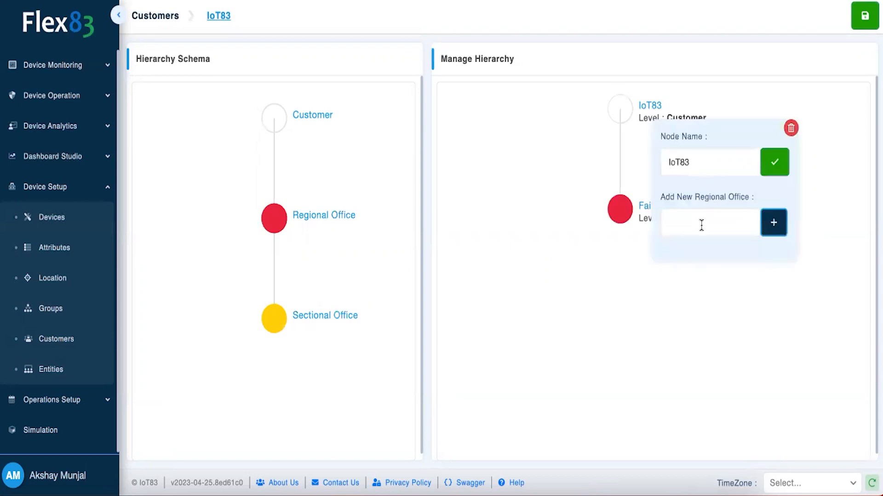
text(Milpitas)
click(773, 223)
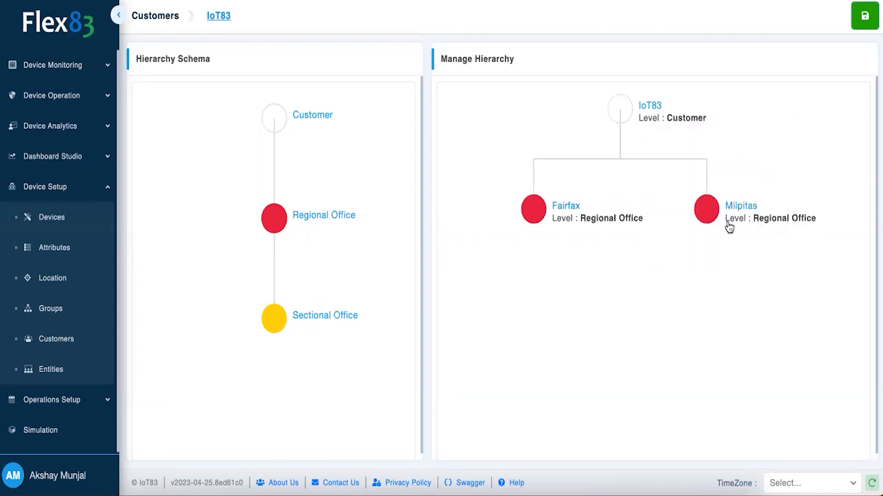
Step: Add the sectional office Lee Hwy under Fairfax and the sectional office Ashburn under Milpitas
click(611, 222)
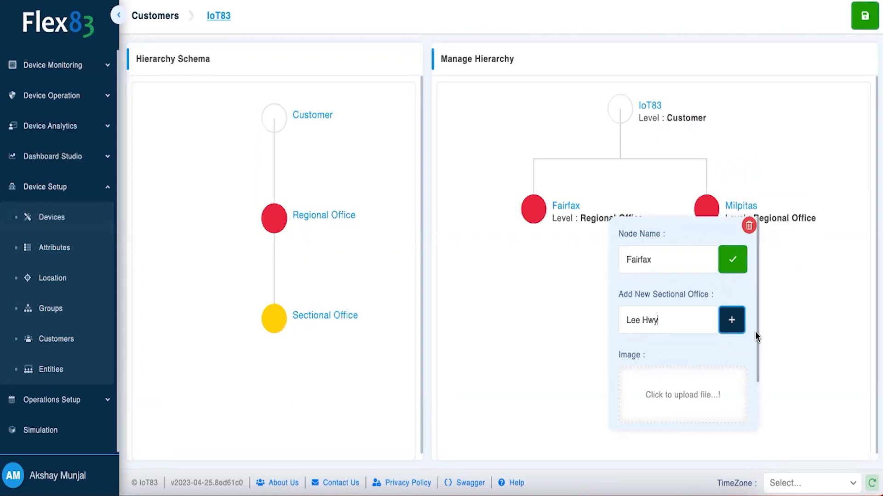
click(731, 321)
click(715, 205)
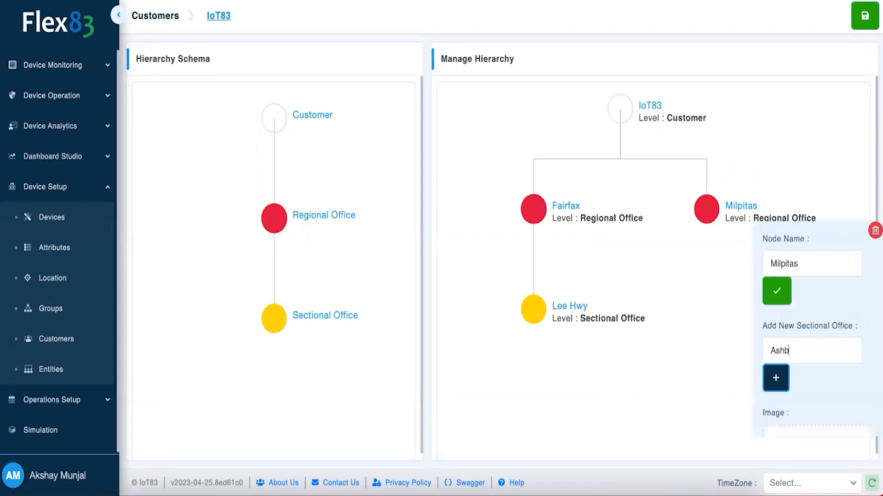
click(781, 375)
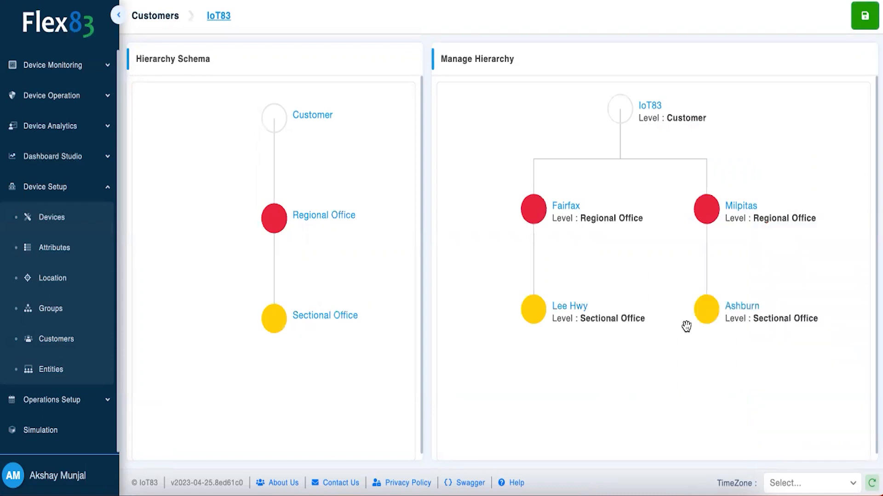
Step: Assign the device Source_Connector-Generator 8 to the Fairfax regional office
click(583, 217)
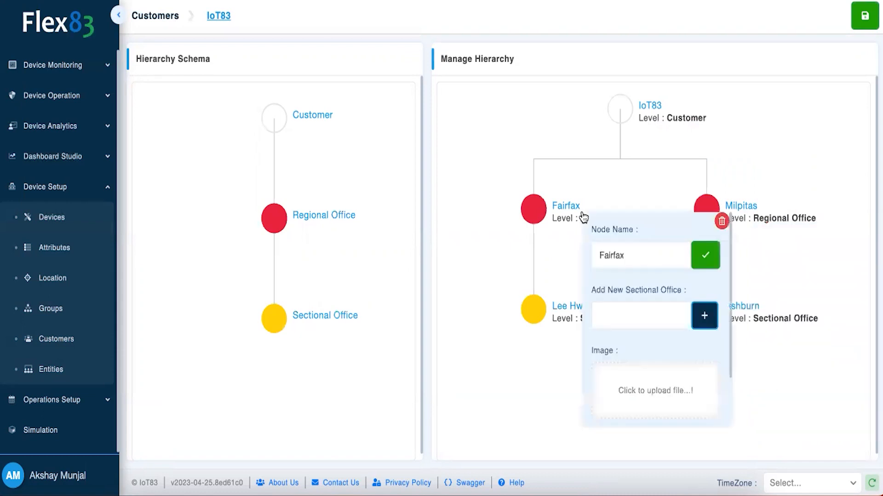
scroll(642, 351, down, 2)
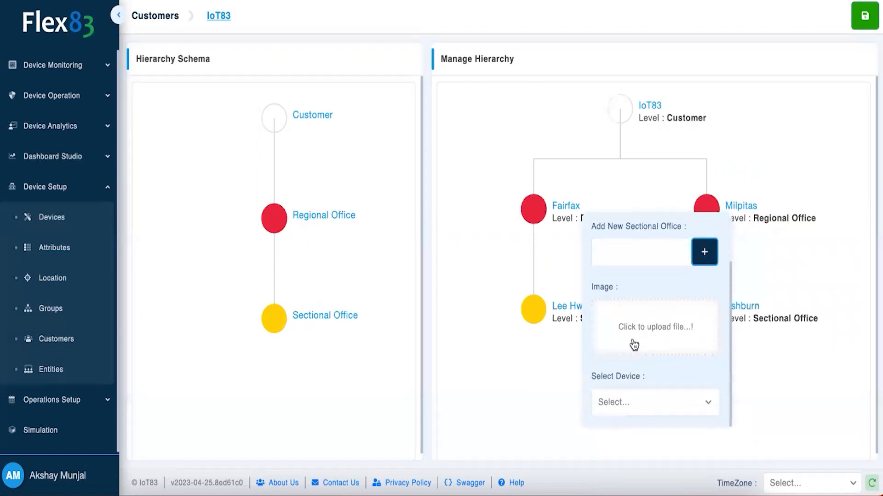
click(646, 407)
scroll(636, 373, down, 3)
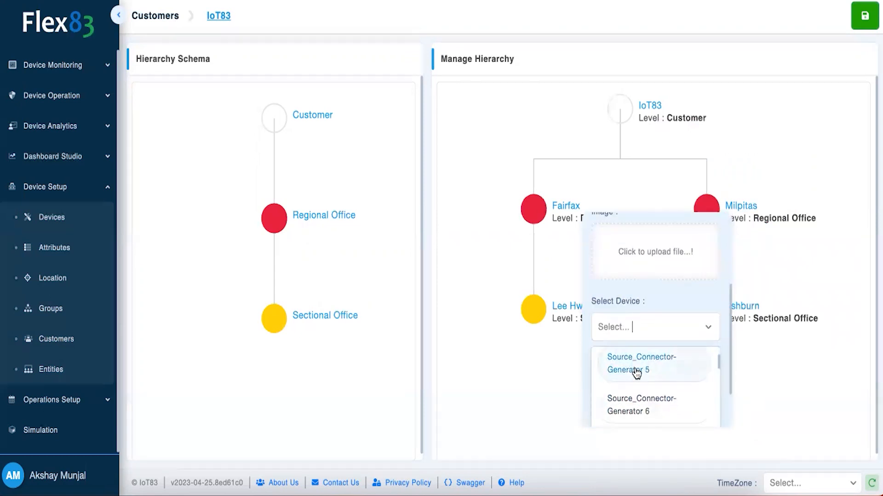
scroll(636, 373, down, 3)
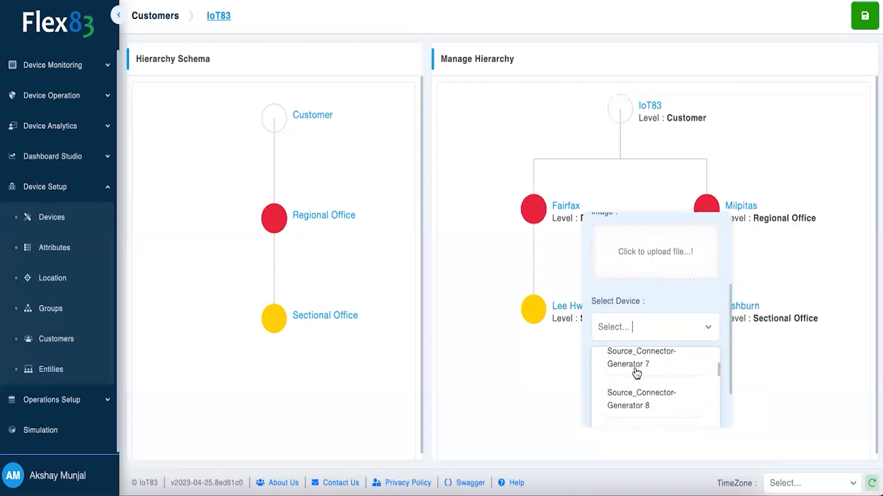
click(653, 391)
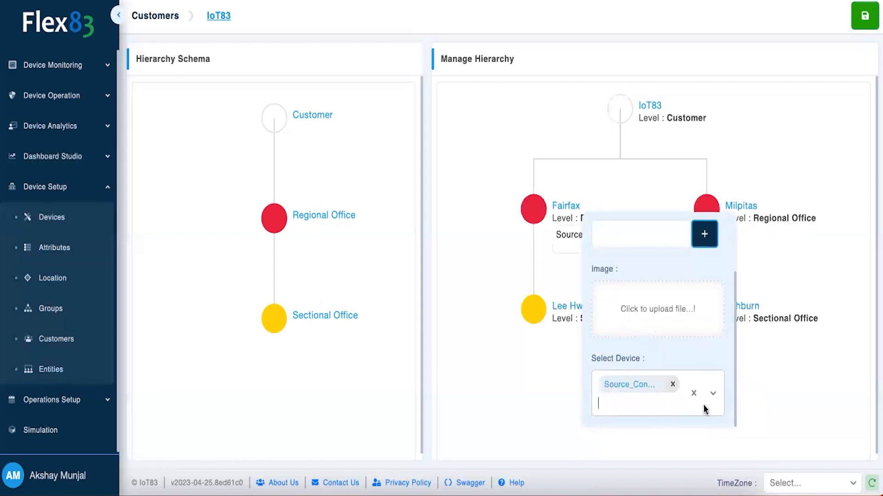
click(766, 369)
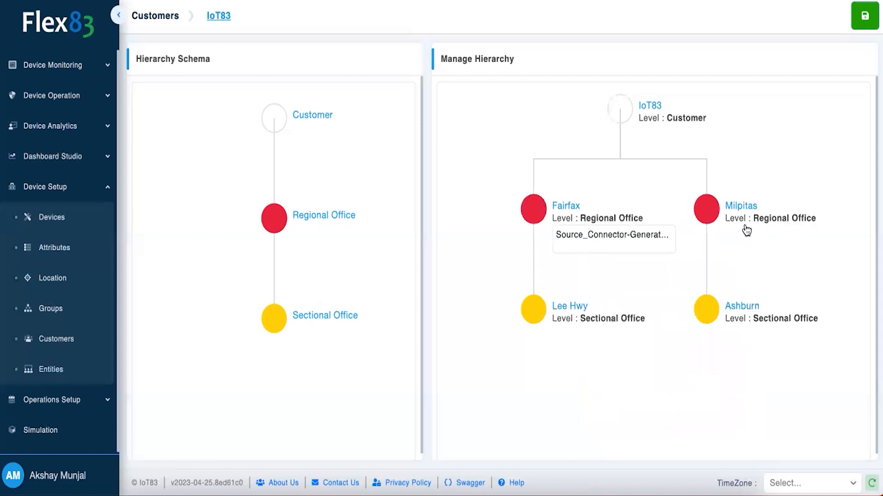
Step: Assign the device Source_Connector-Generator 7 to the Milpitas regional office
click(745, 230)
scroll(772, 333, down, 3)
click(795, 414)
scroll(791, 389, down, 2)
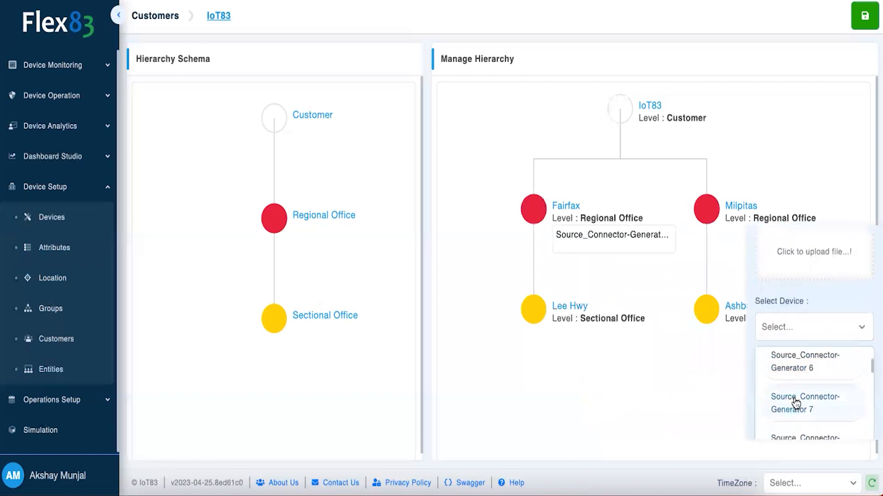
click(798, 402)
click(690, 391)
Step: Check the Lee Hwy sectional office's node options for a device assignment setting
click(614, 324)
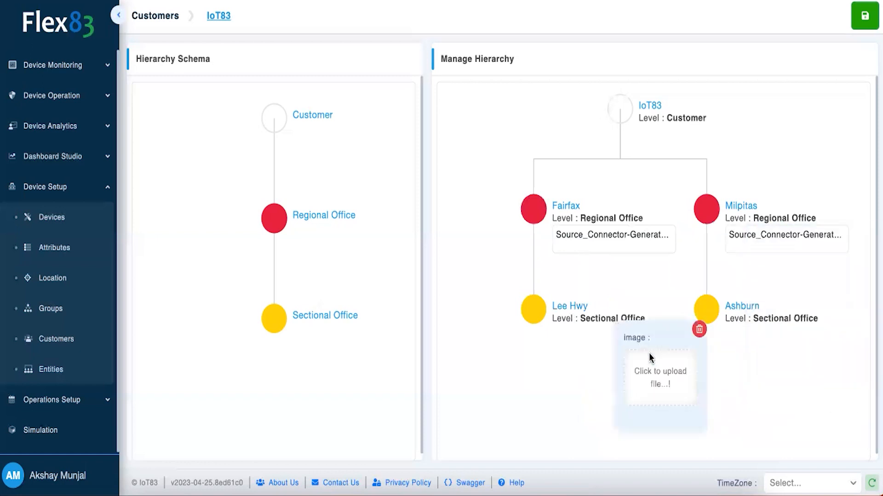
click(567, 358)
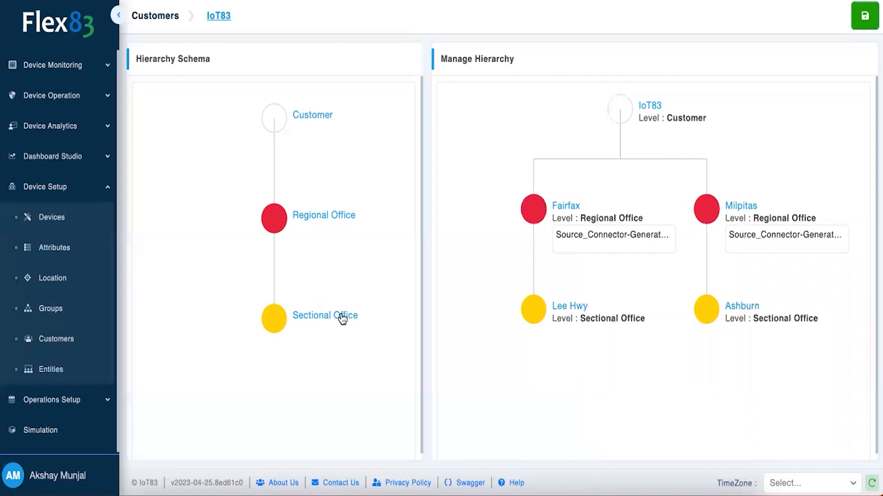
click(581, 309)
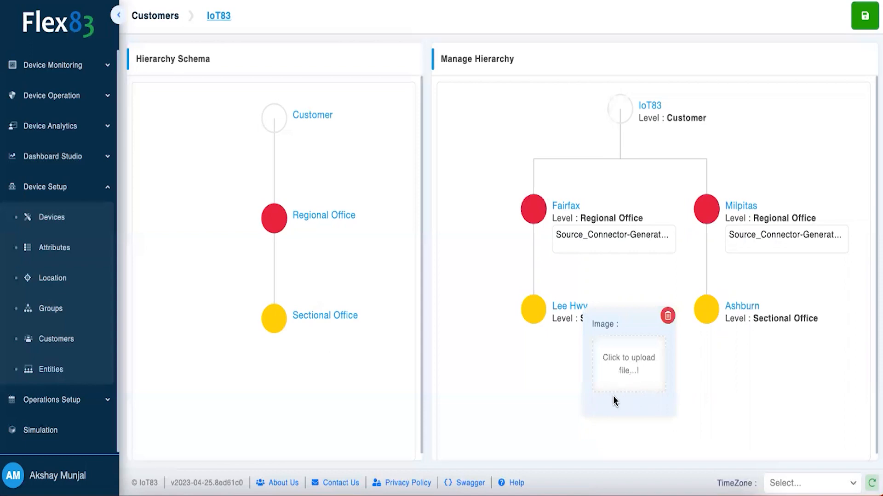